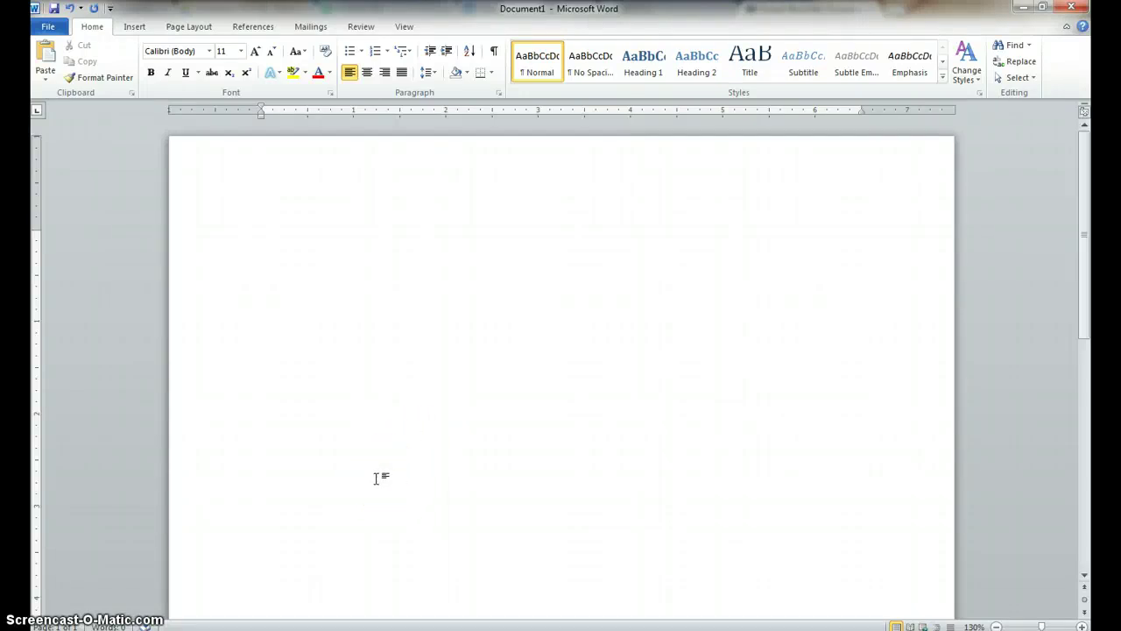
Insert a new blank equation from the Insert tab
click(346, 395)
click(281, 170)
click(151, 182)
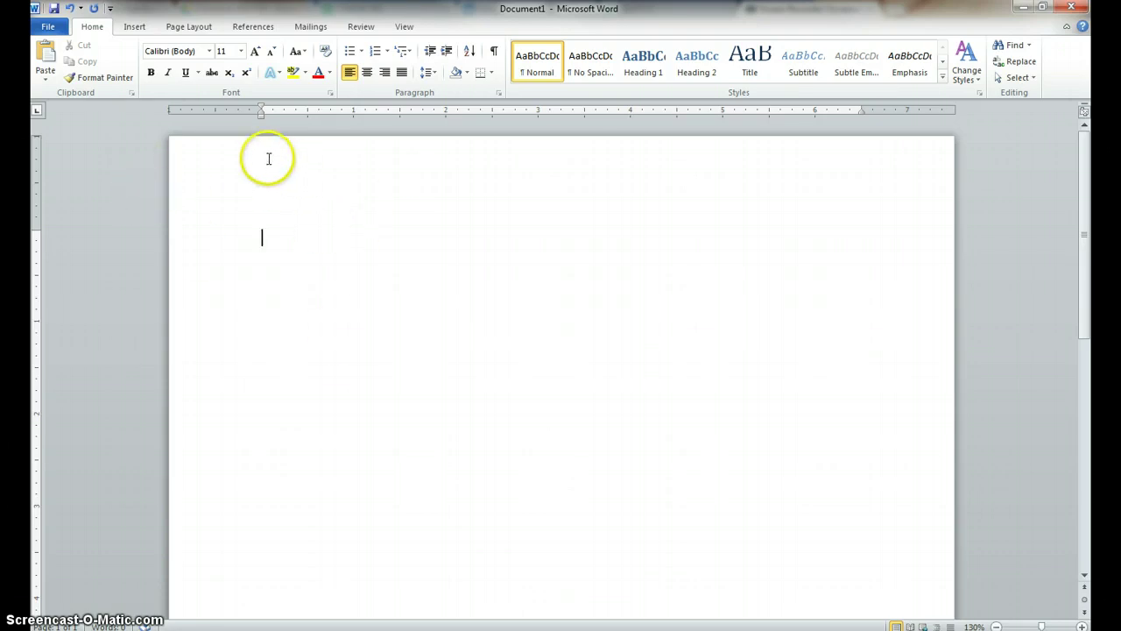
click(141, 28)
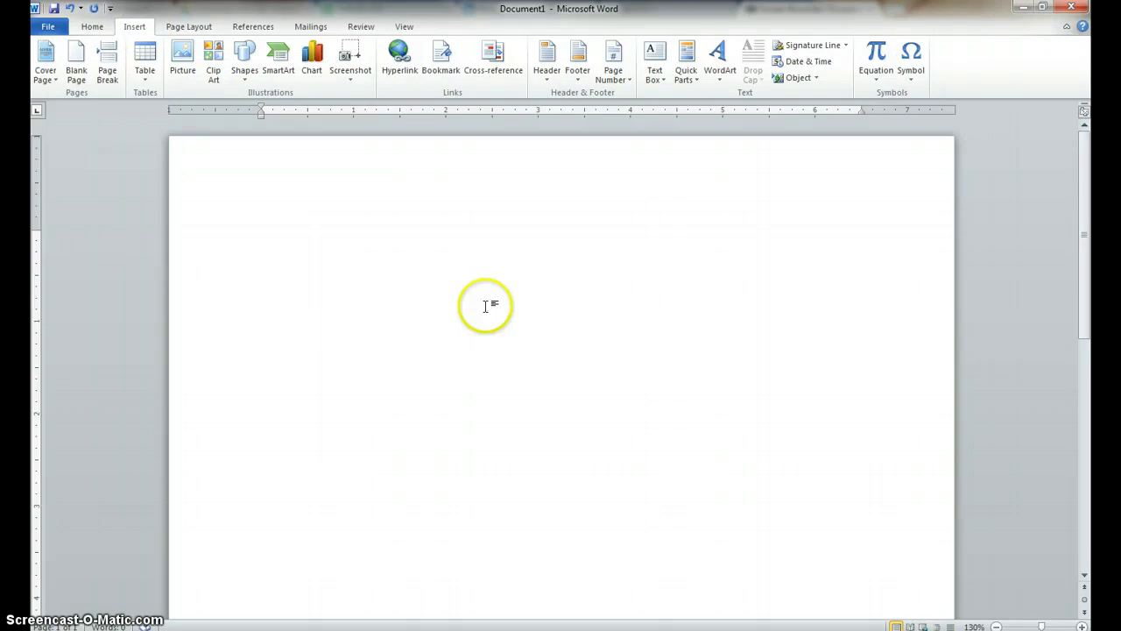
click(880, 56)
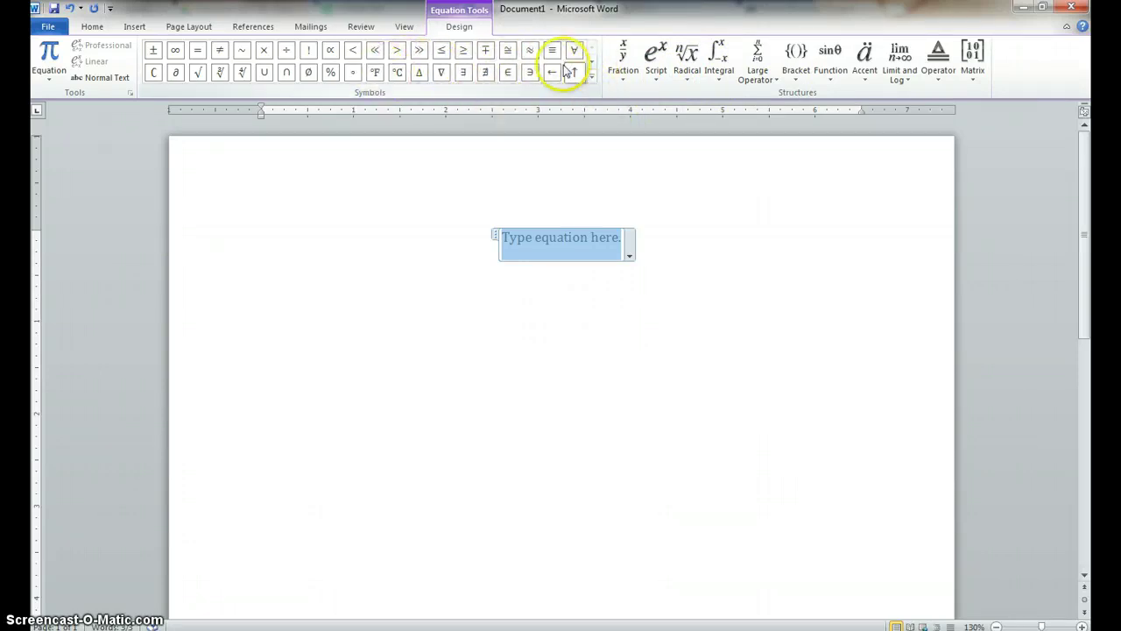
Expand the Basic Math symbol gallery, list its other categories, then close it
click(592, 77)
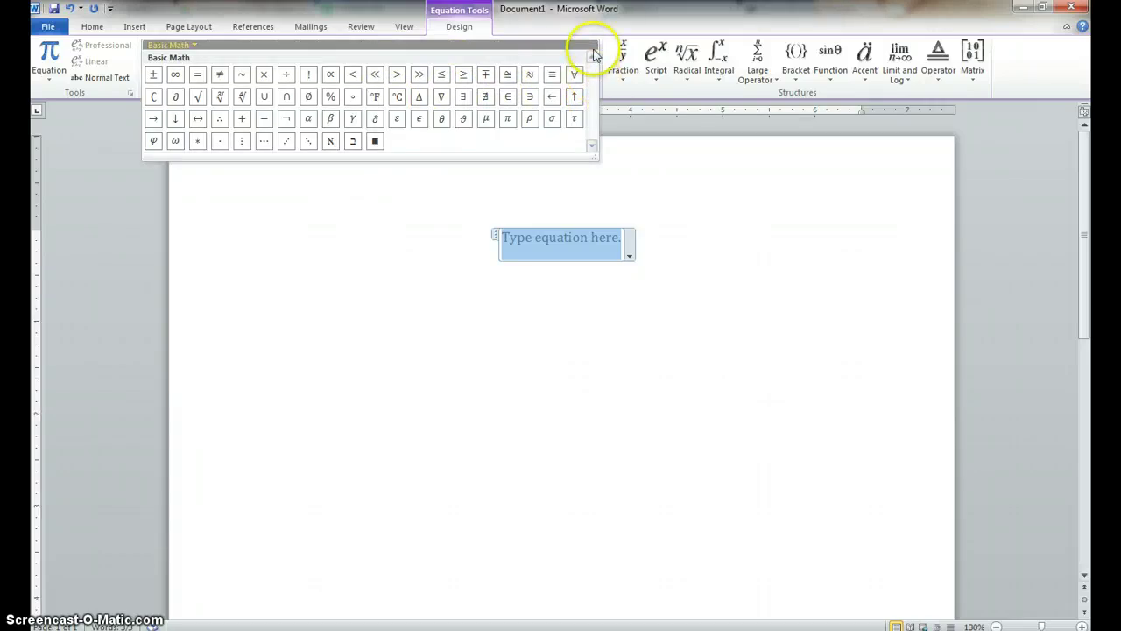
click(197, 45)
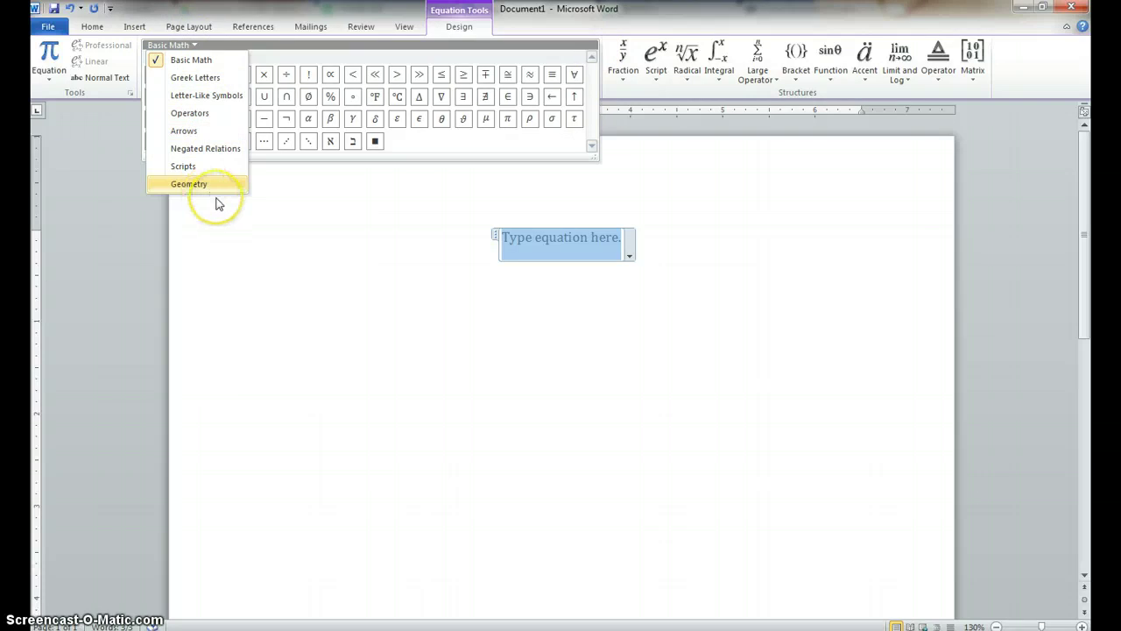
click(543, 249)
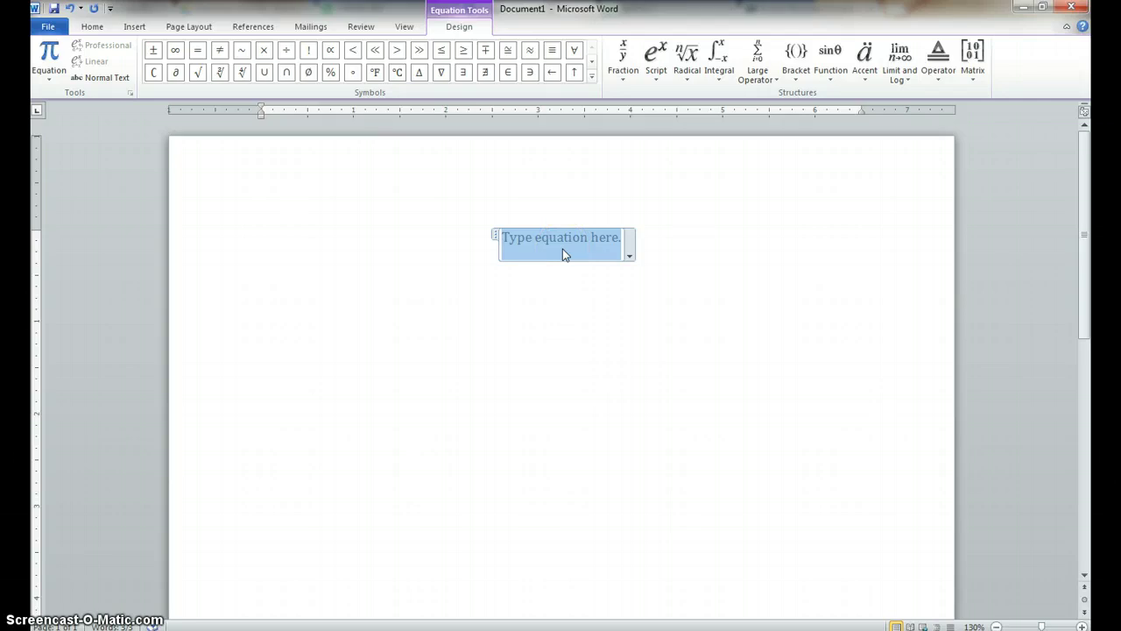
Build PV = FV/(1 + d)^t with a stacked fraction and superscript exponent t
text(PV )
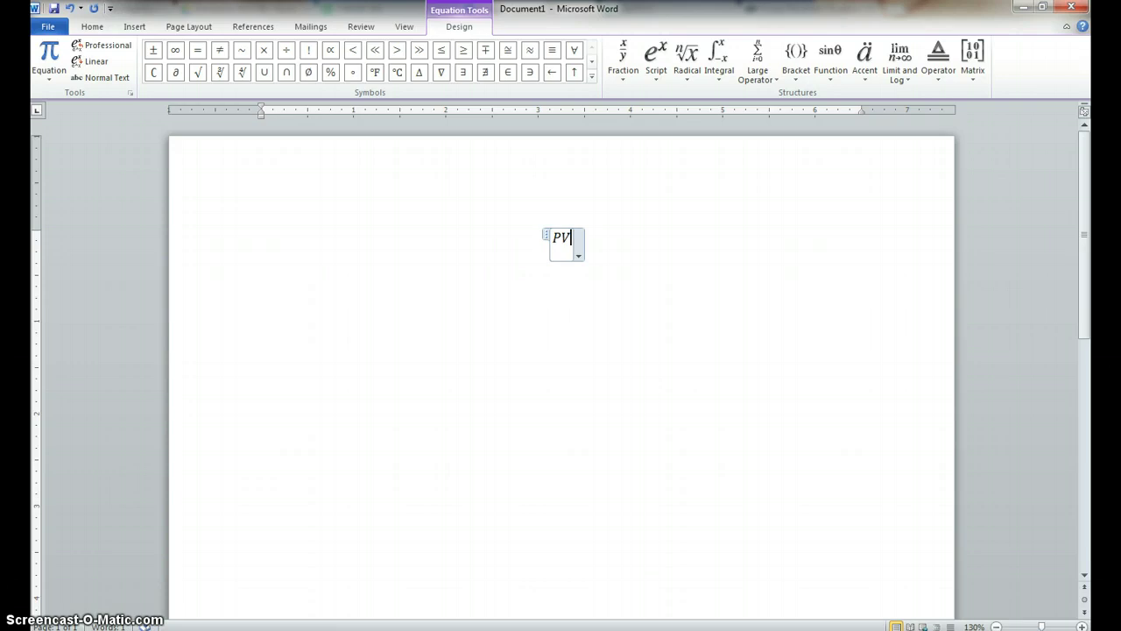
text(=)
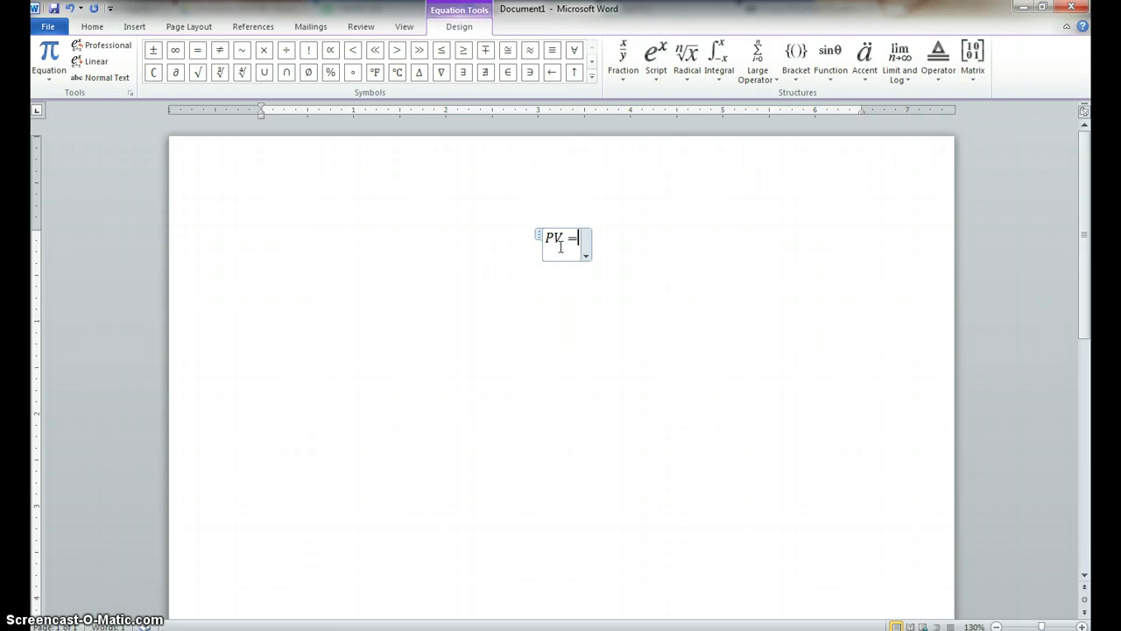
click(628, 64)
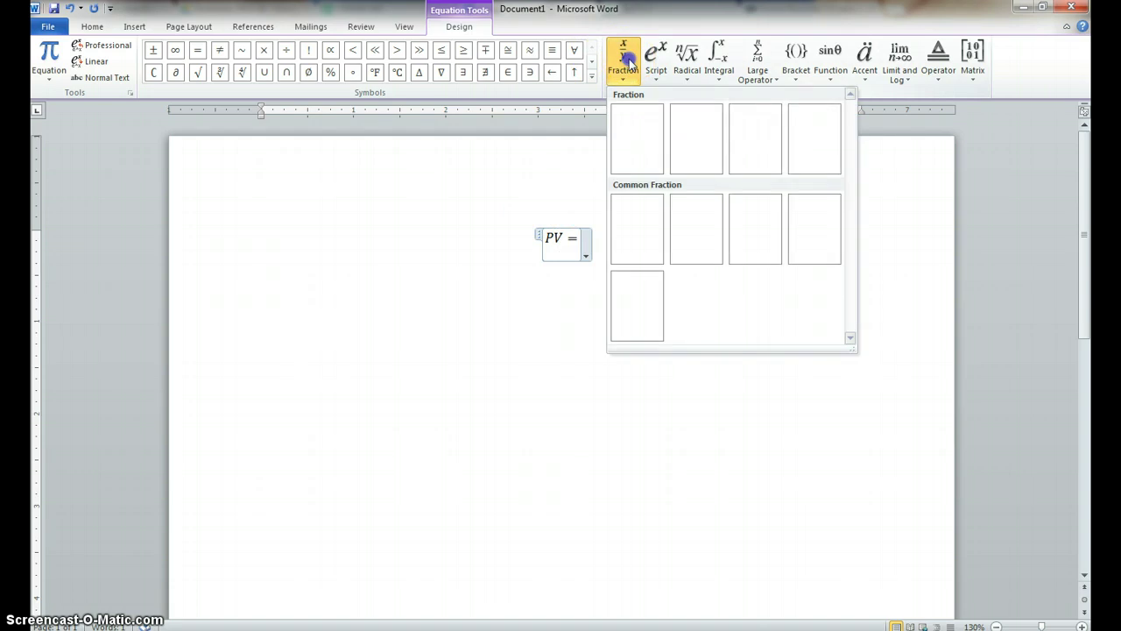
click(639, 138)
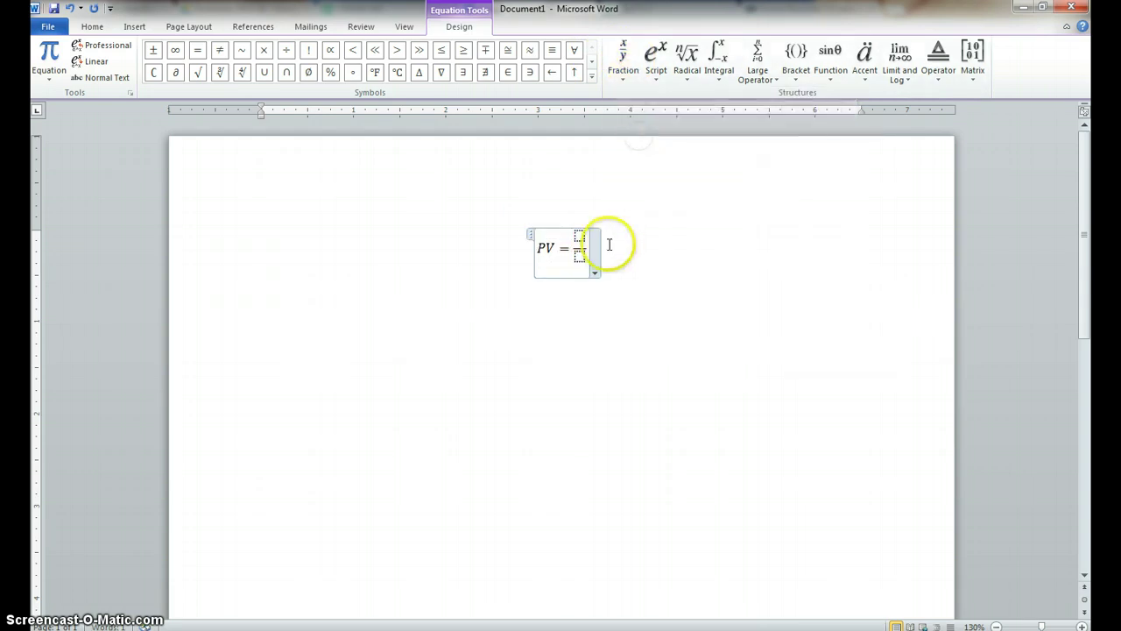
click(579, 235)
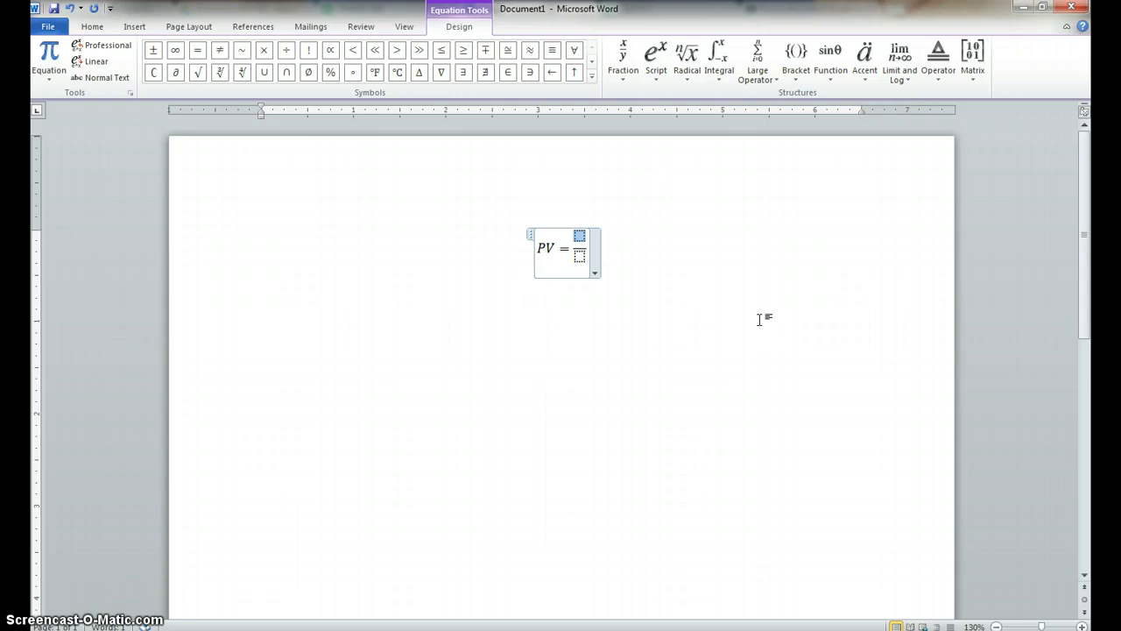
text(FV)
key(Down)
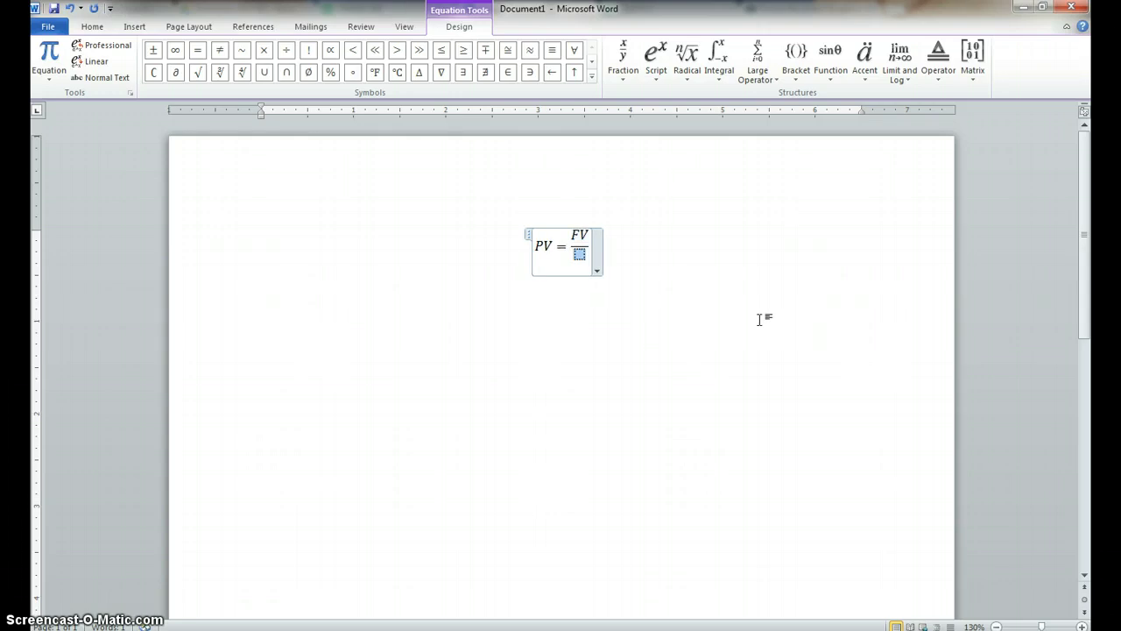
text((1 )
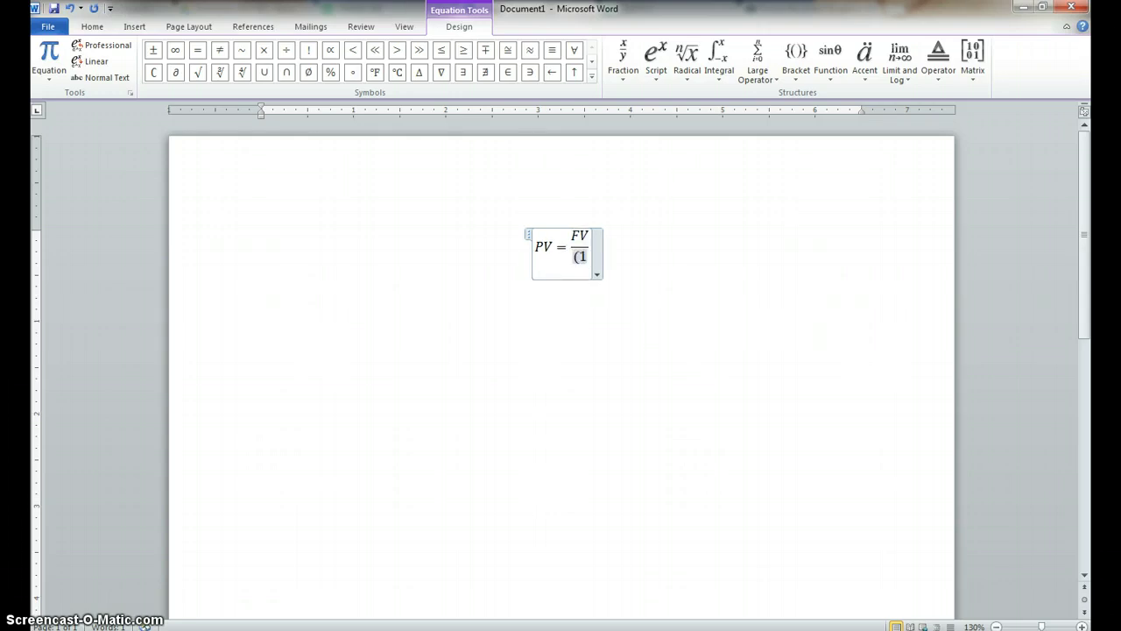
text(+ d)
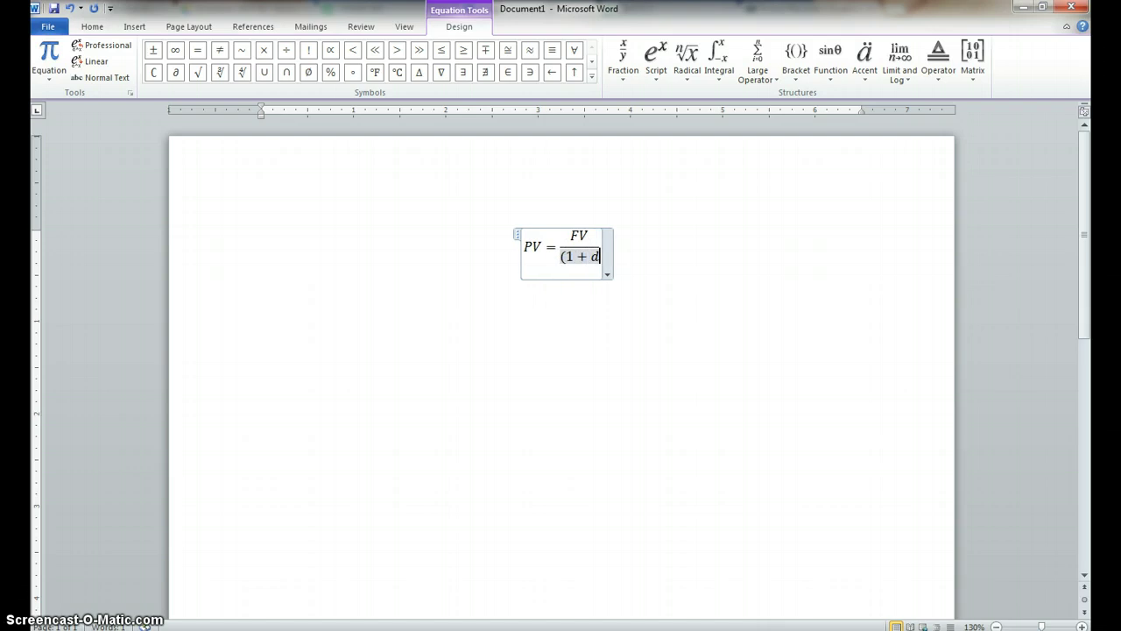
text())
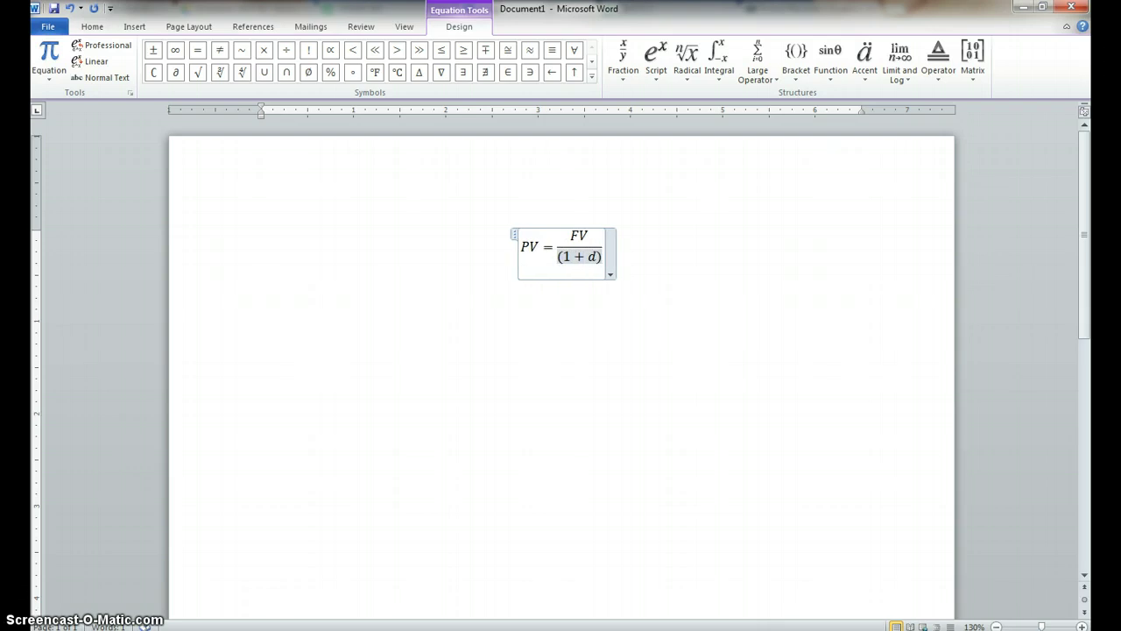
text(^)
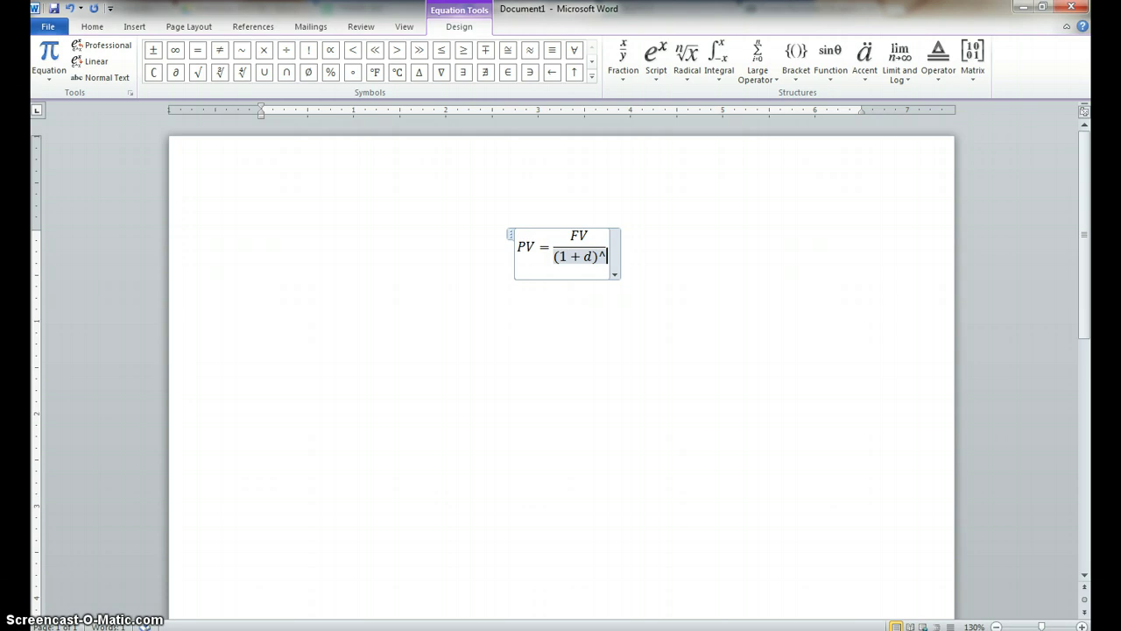
text(t)
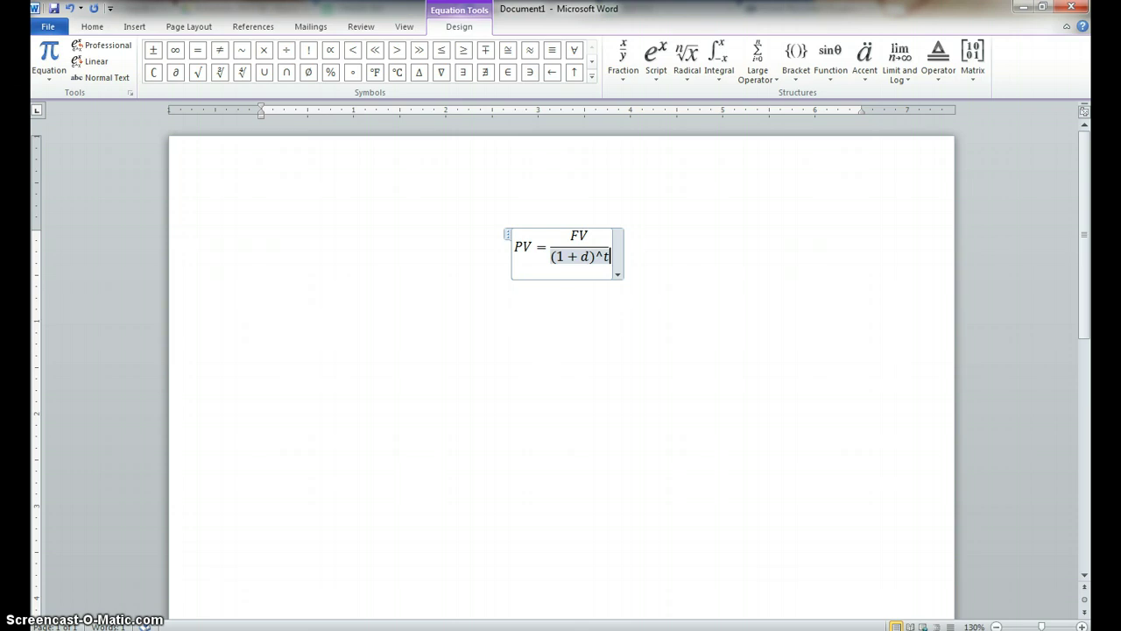
key(space)
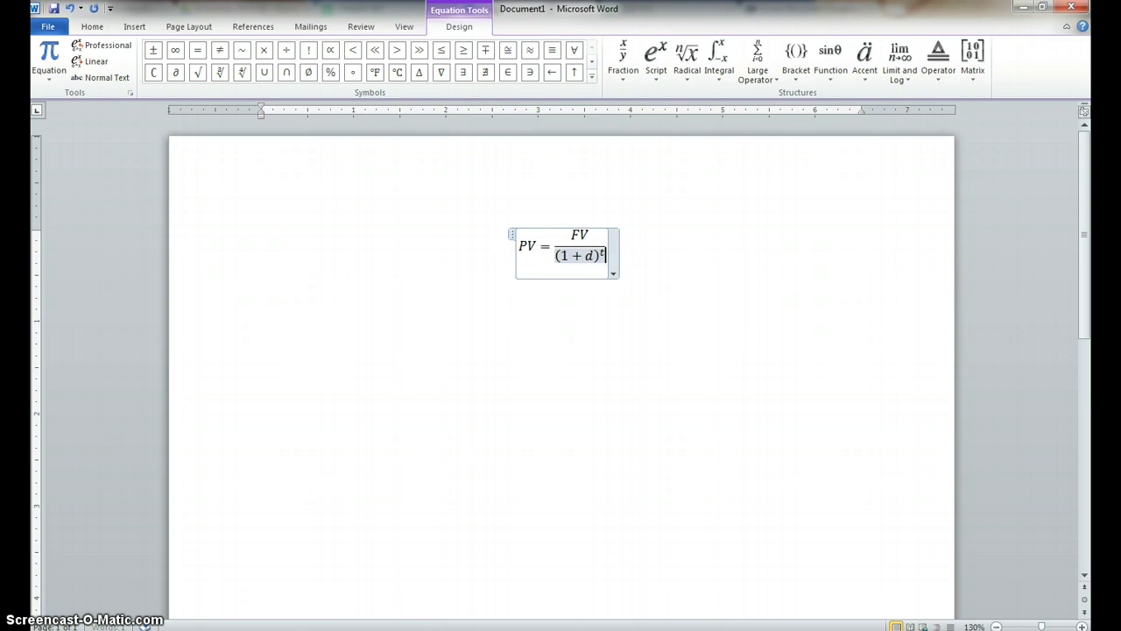
Add a line reading 'Where' below the equation
click(638, 243)
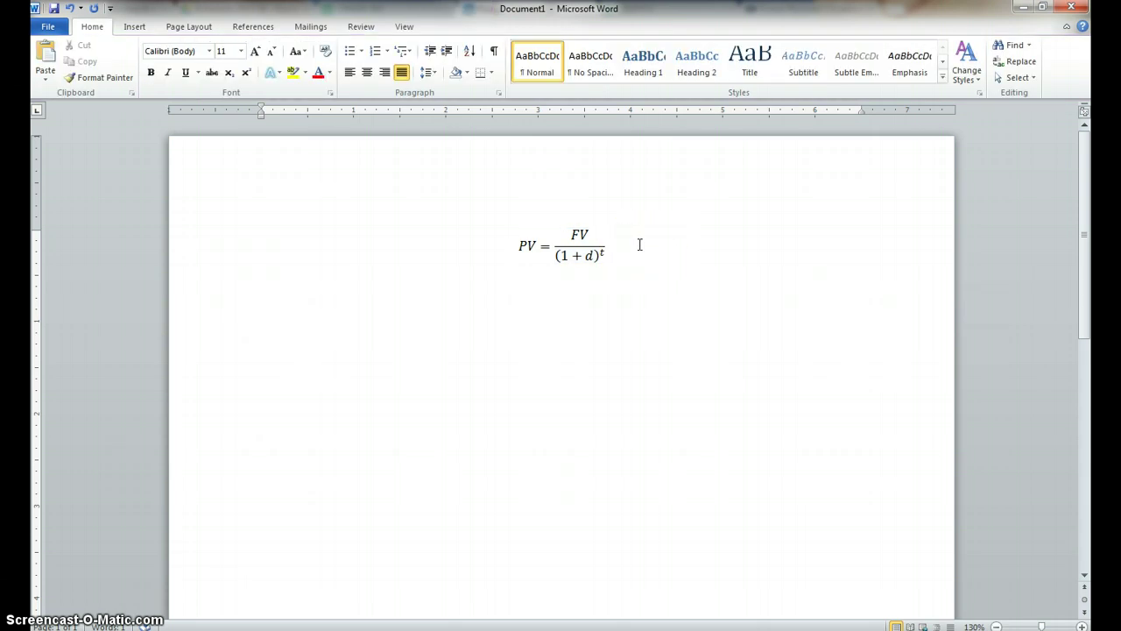
key(Return)
text(Where)
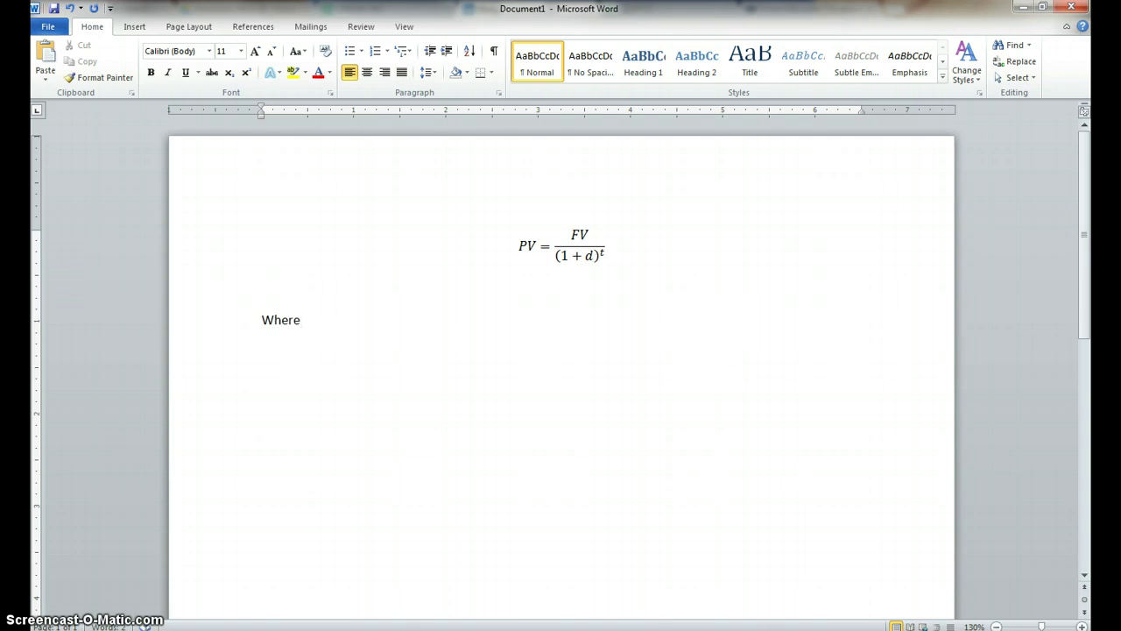
key(Return)
Type the definitions: PV is Present Value, FV is Future Value, d is the real discount rate, t is the time in years
text(PV)
text(is Present Value)
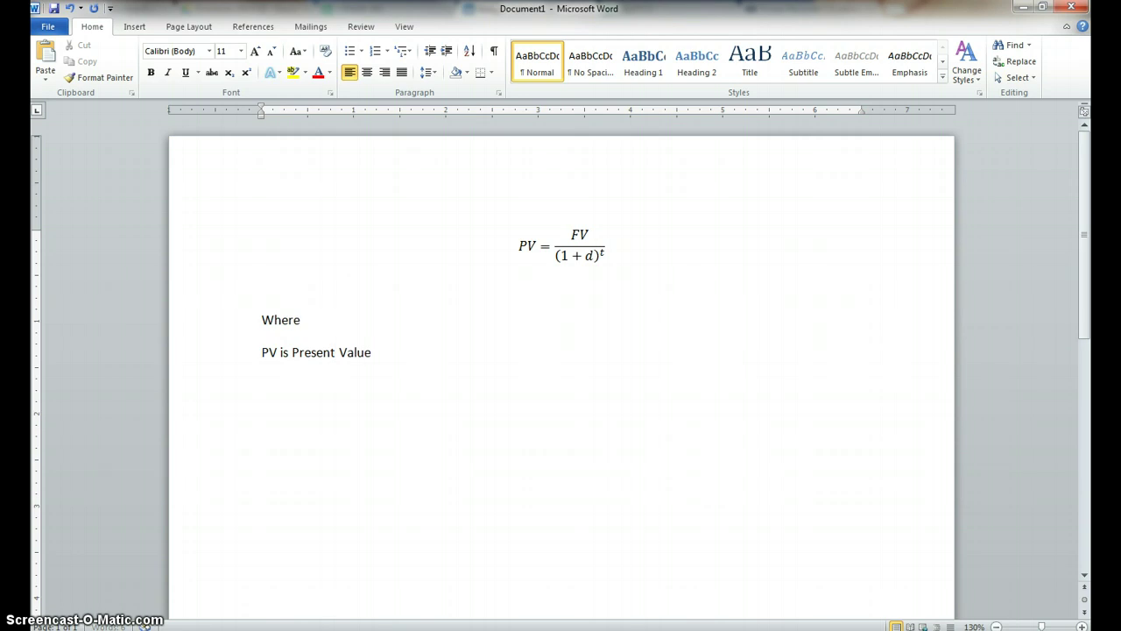
key(Return)
text(FV is Future Value)
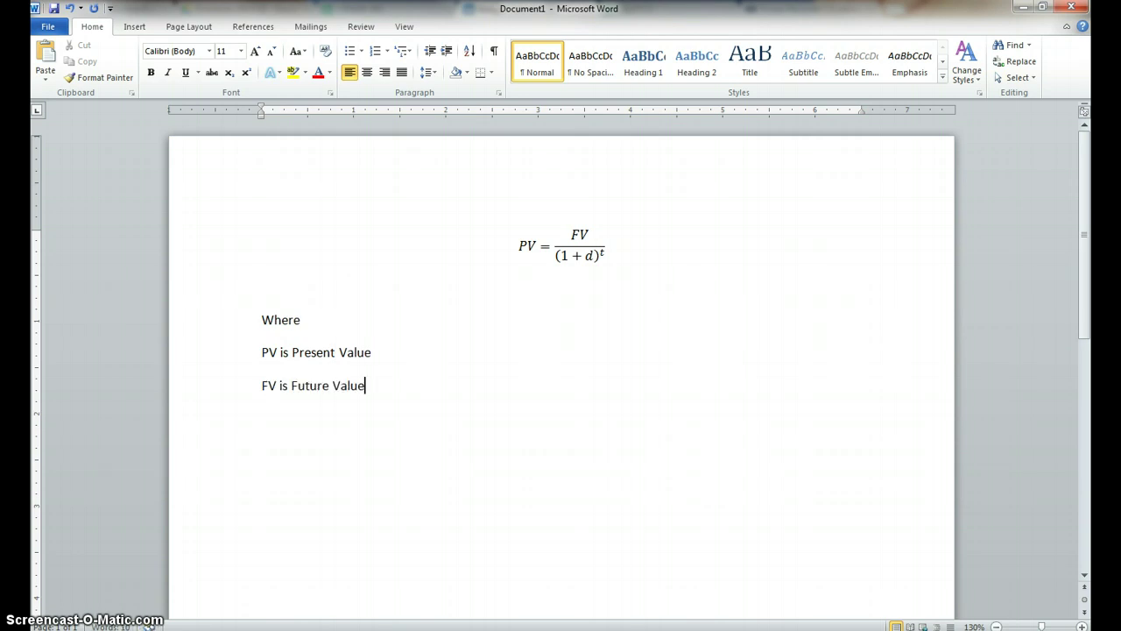
key(Return)
text(d is discoun)
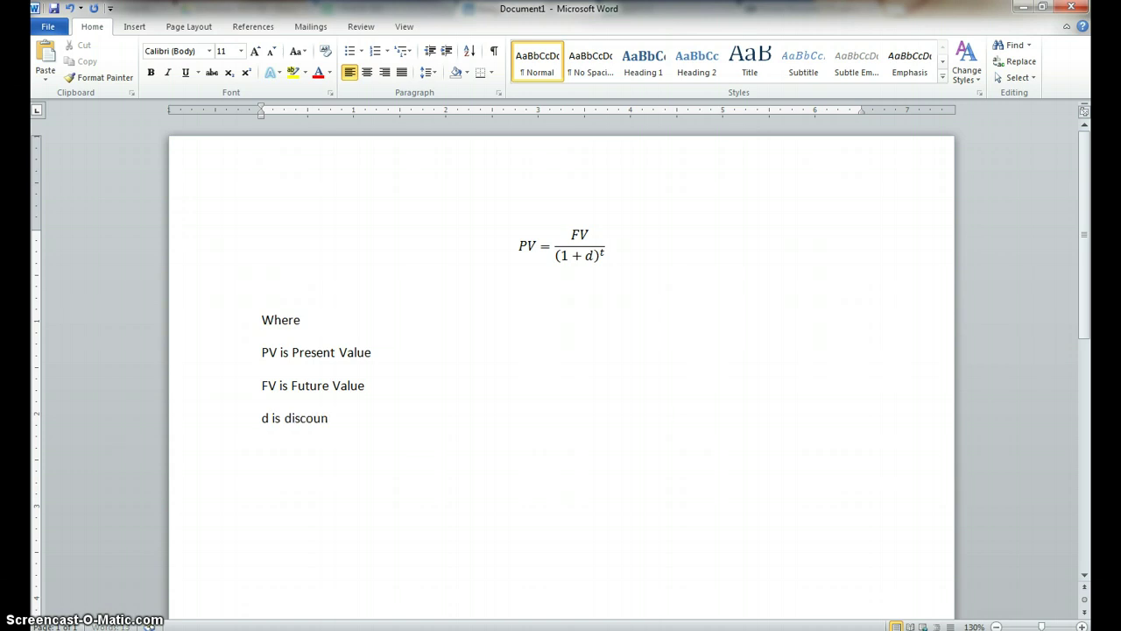
key(BackSpace)
key(BackSpace)
key(BackSpace)
key(BackSpace)
key(BackSpace)
key(BackSpace)
key(BackSpace)
text(the real discount rate)
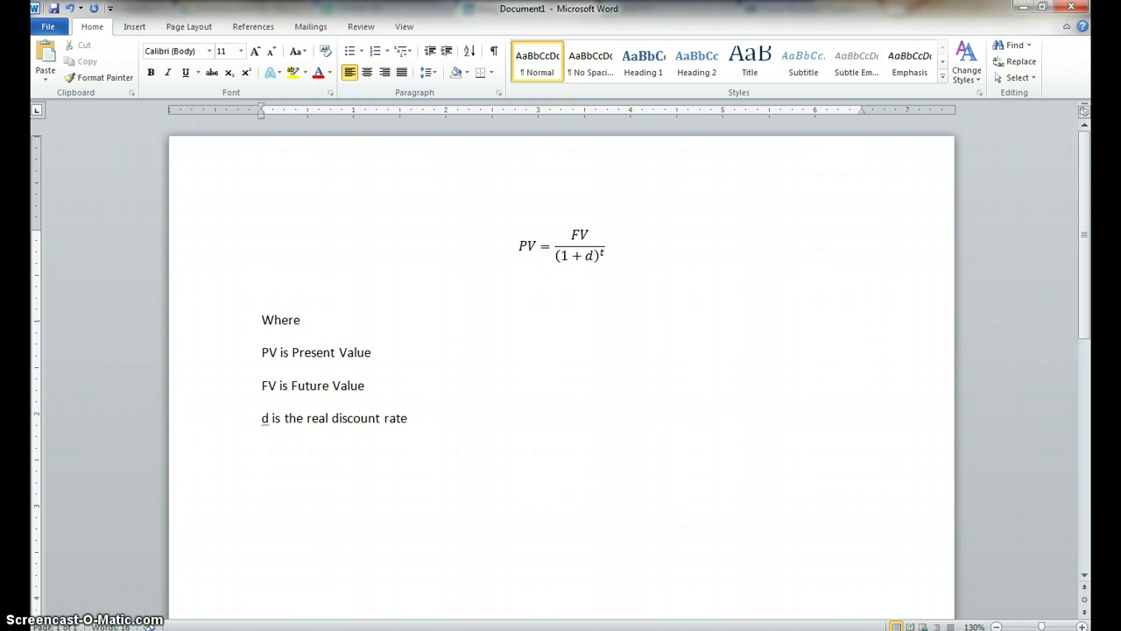
text(t is the time in years)
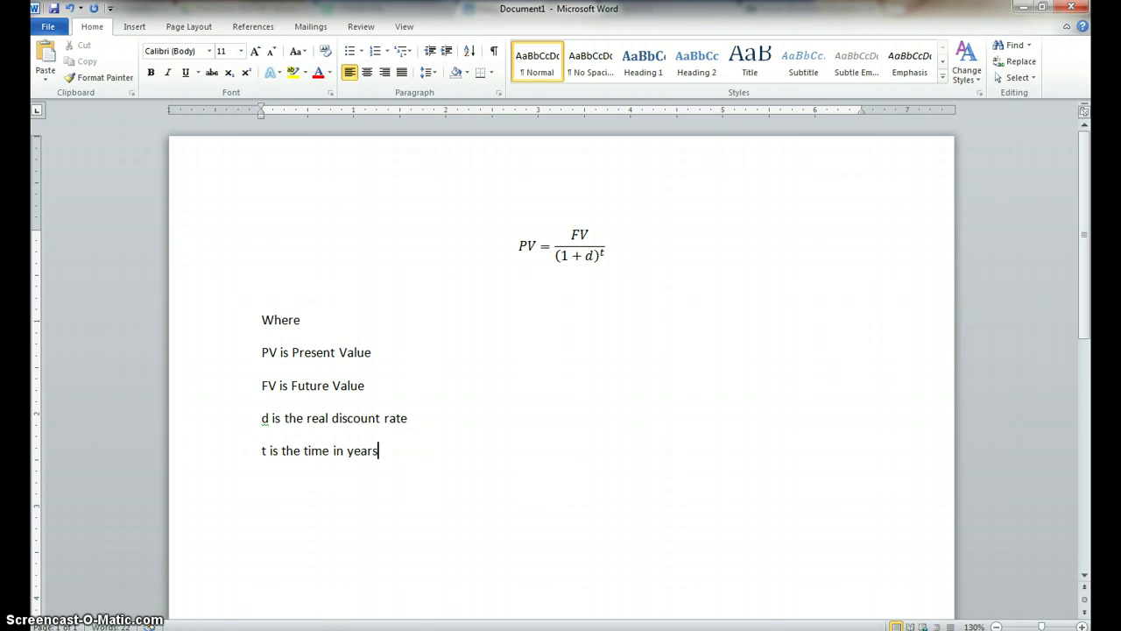
Set 0 pt spacing after on the four definition lines and add a colon after 'Where'
click(383, 453)
drag(383, 453, 263, 348)
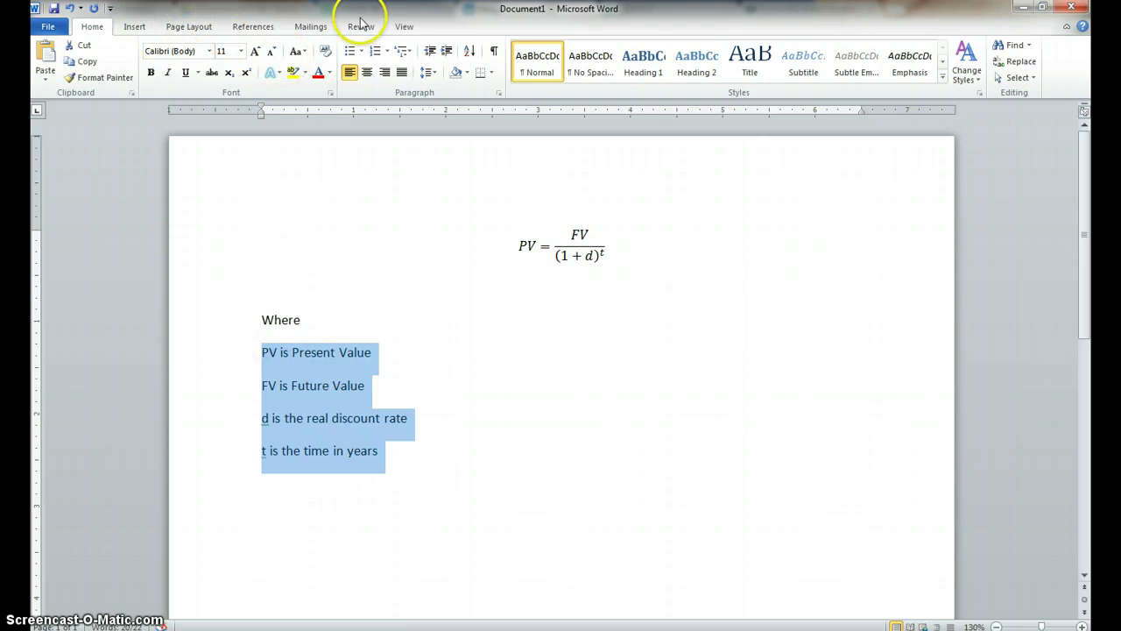
click(499, 95)
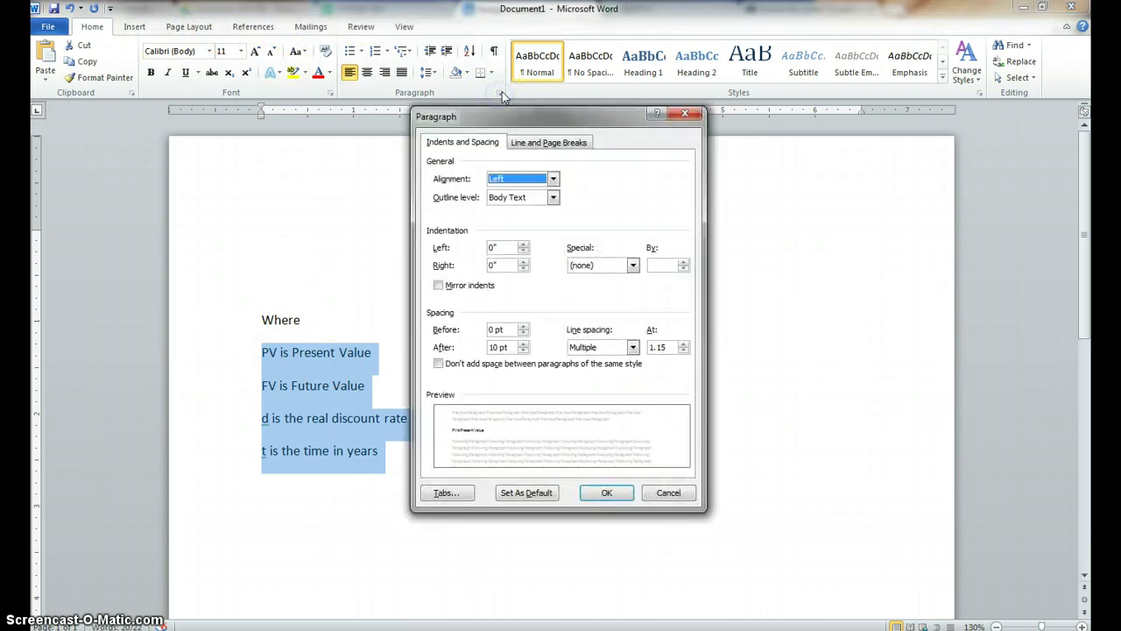
click(523, 350)
click(524, 350)
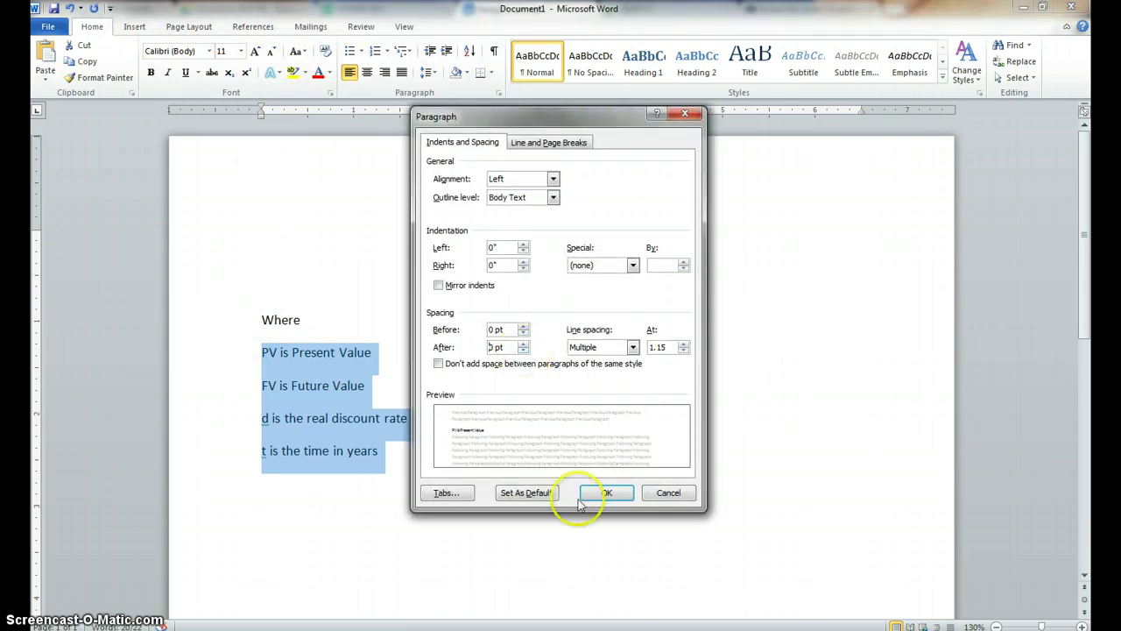
click(606, 493)
click(405, 438)
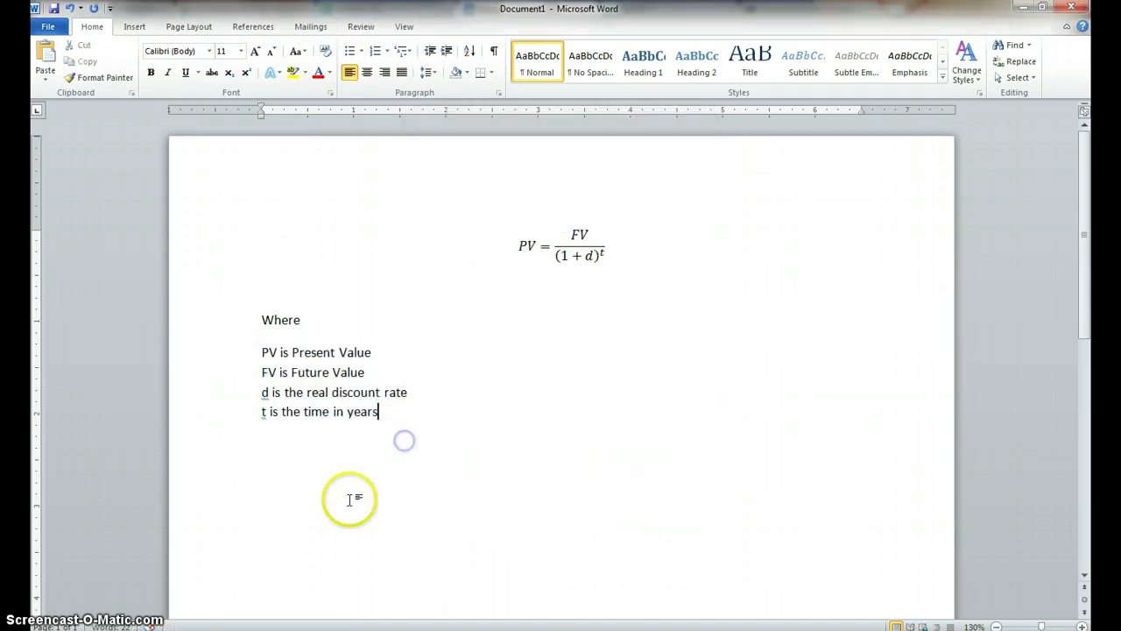
click(316, 323)
text(:)
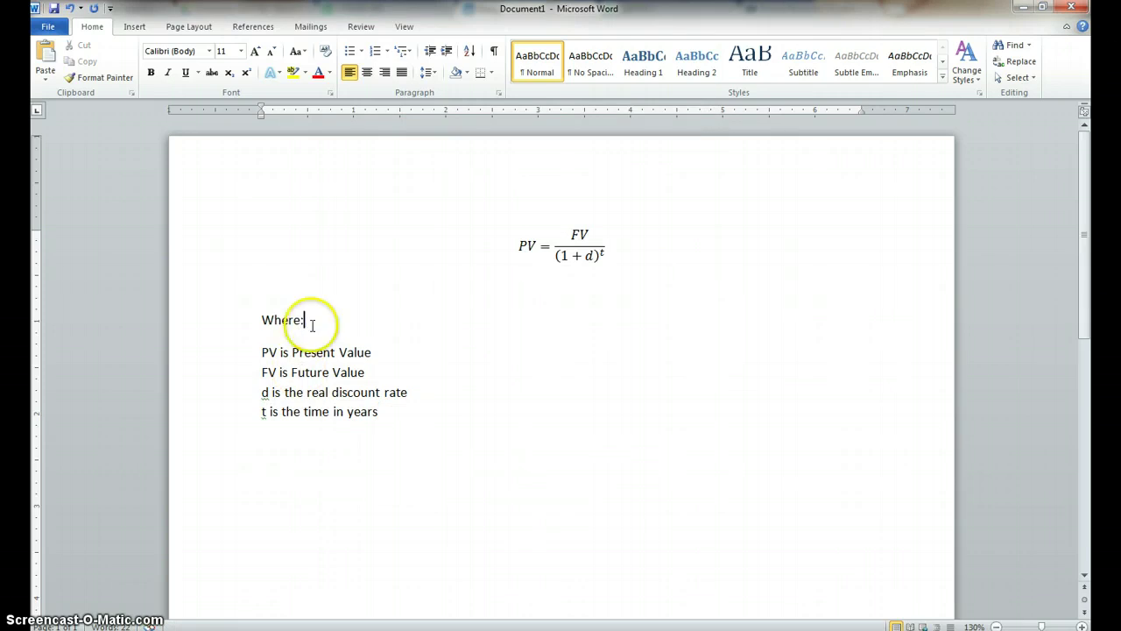